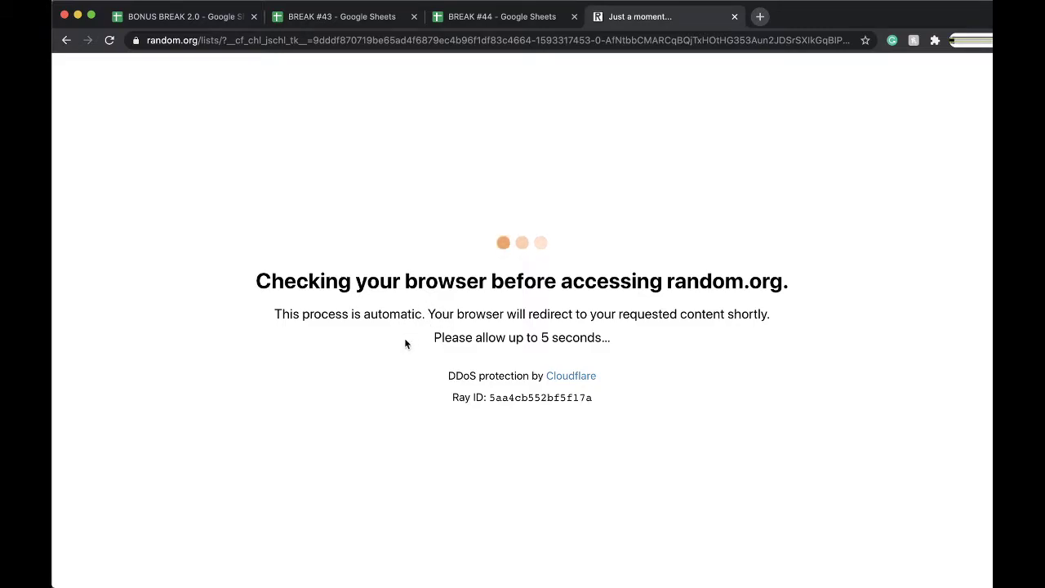
Randomize the 34-number list in RANDOM.ORG and reshuffle it three more times
click(381, 347)
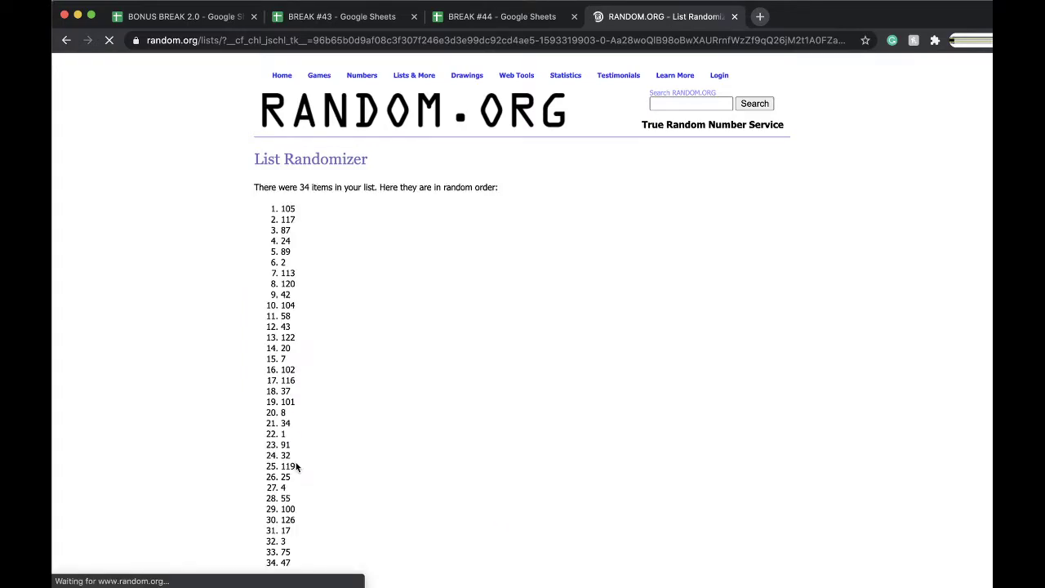
scroll(292, 466, down, 3)
scroll(277, 500, down, 5)
click(272, 503)
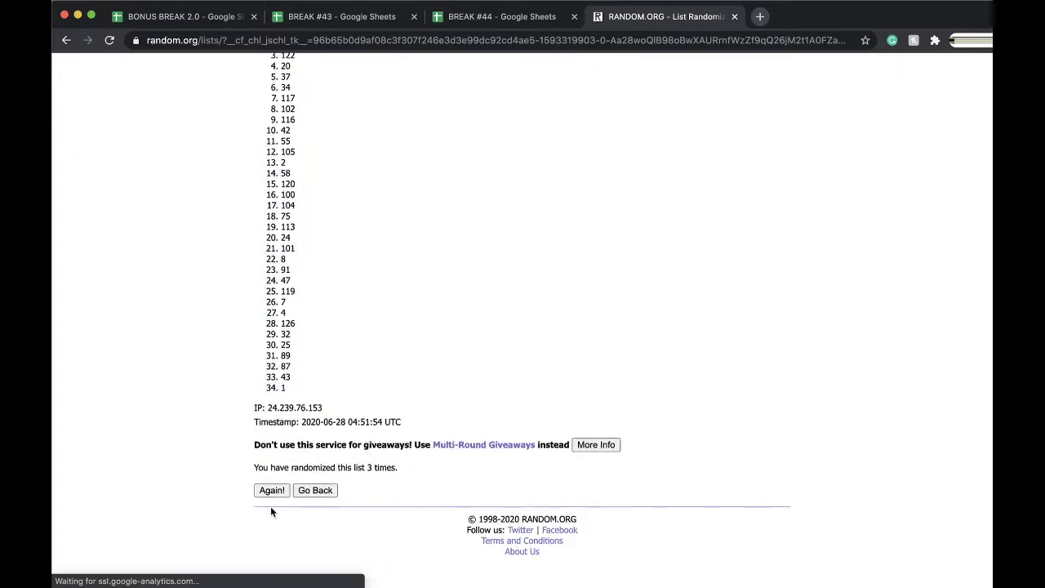
click(270, 507)
scroll(268, 503, down, 5)
click(269, 504)
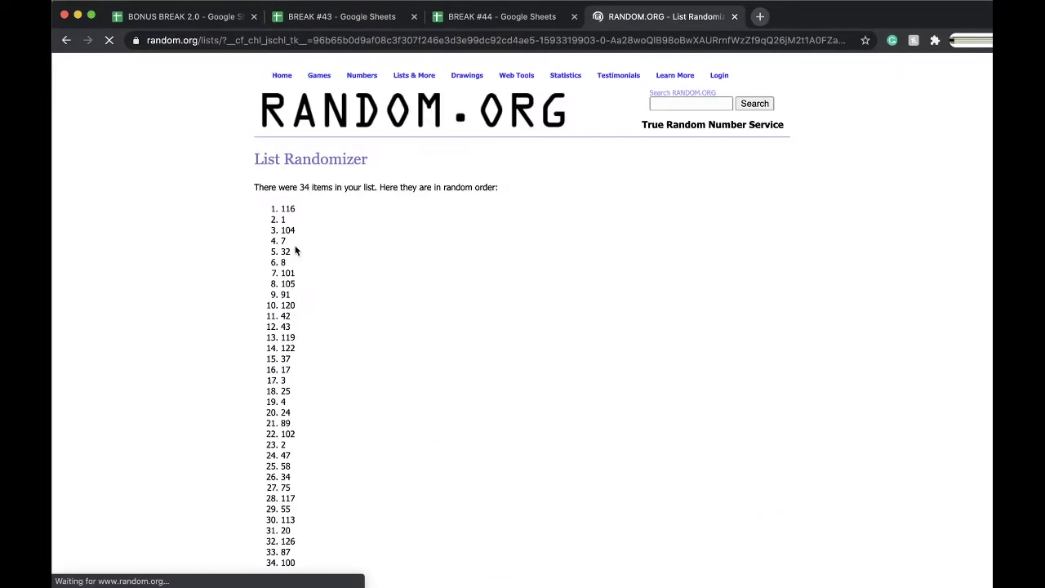
Switch back to the BREAK #44 spreadsheet
click(459, 12)
scroll(431, 355, down, 10)
scroll(431, 355, up, 2)
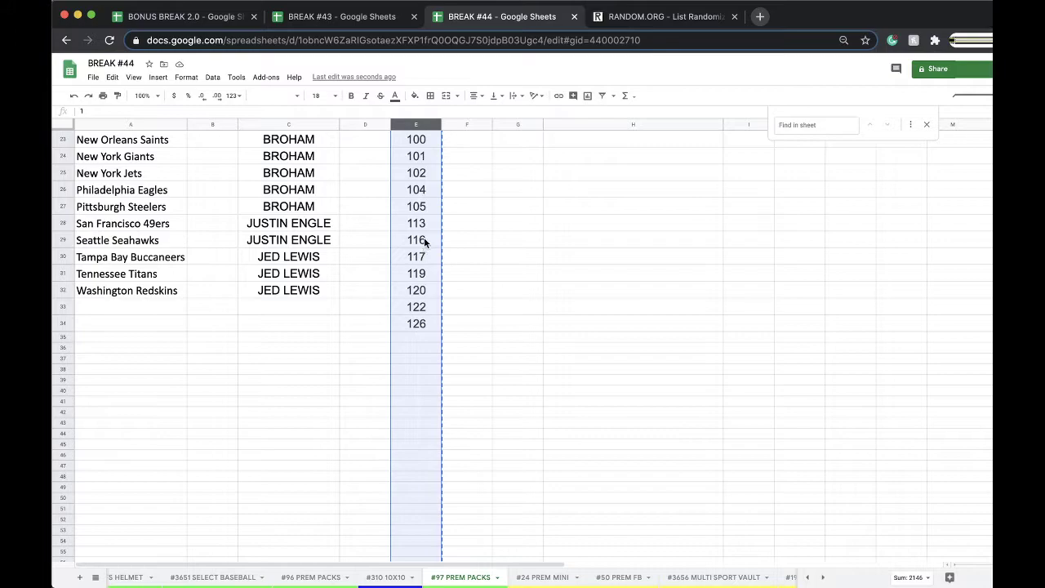
Highlight the hit number 116 in cell E29 yellow
click(424, 239)
click(415, 96)
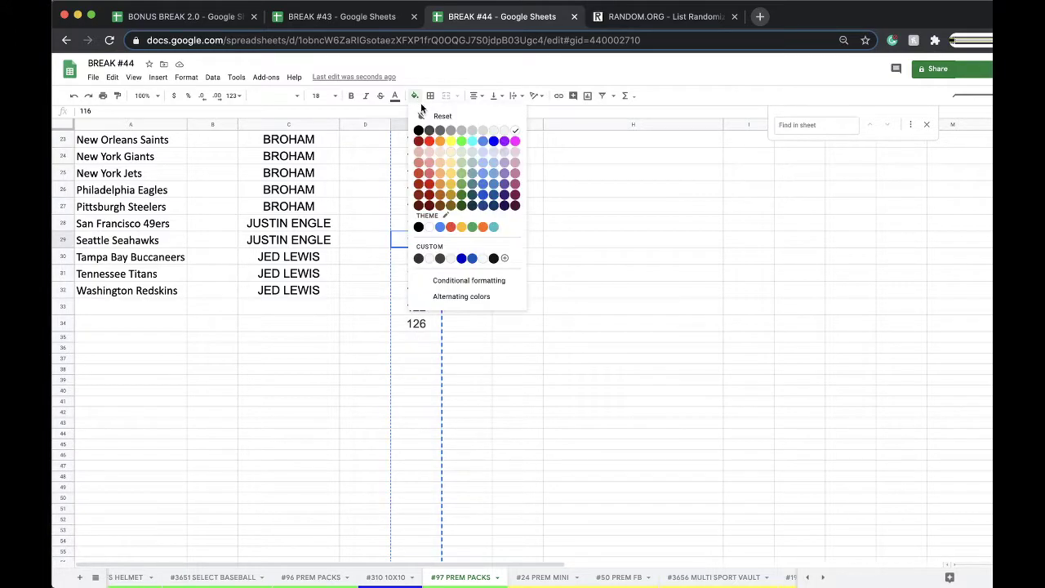
click(446, 139)
Duplicate #97 PREM PACKS as '#98 PREM PACKS' and give its tab a colour
right_click(454, 578)
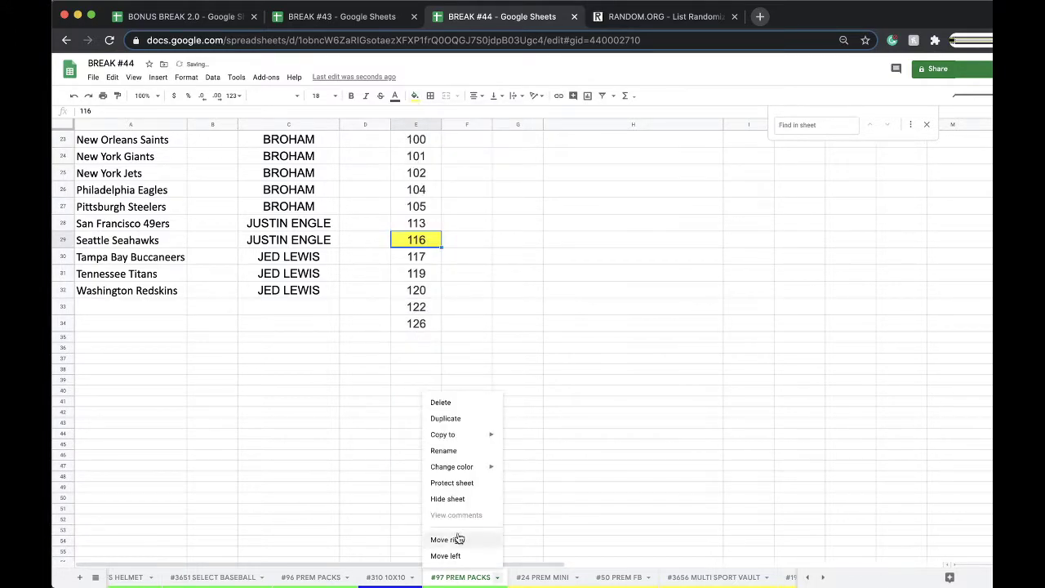
click(445, 418)
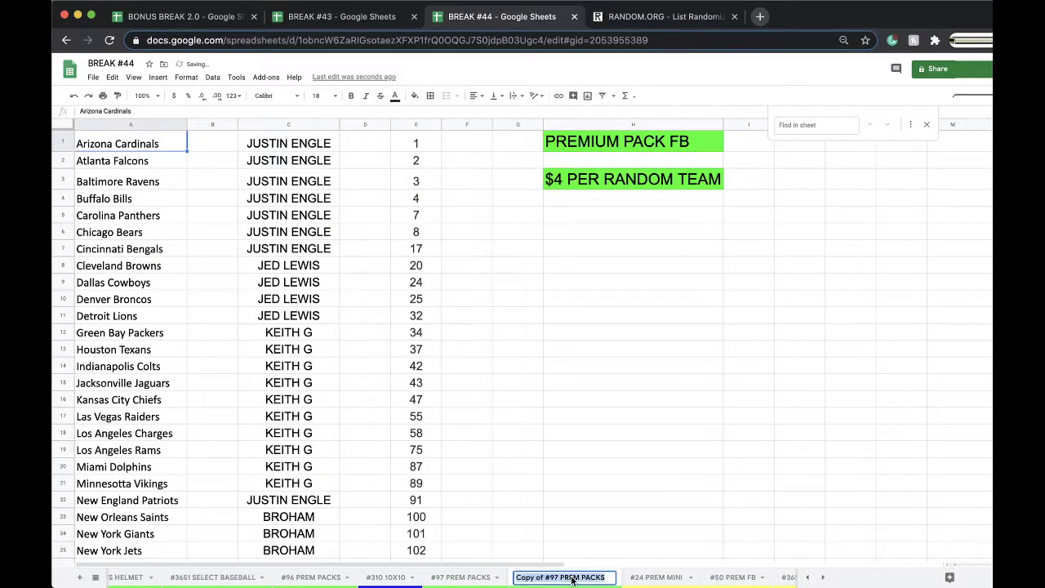
drag(559, 577, 500, 577)
text(#98)
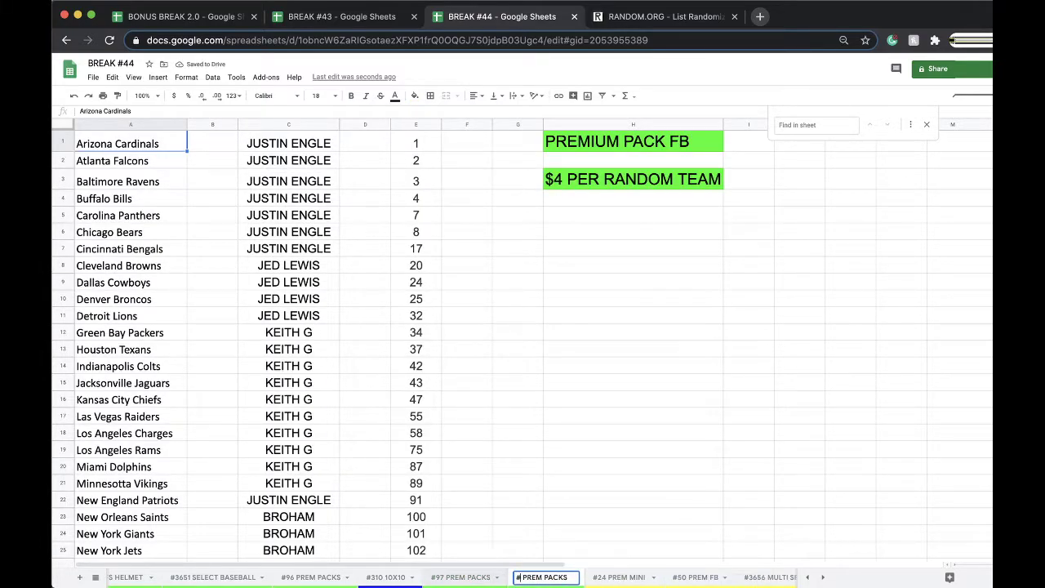
click(516, 523)
right_click(546, 577)
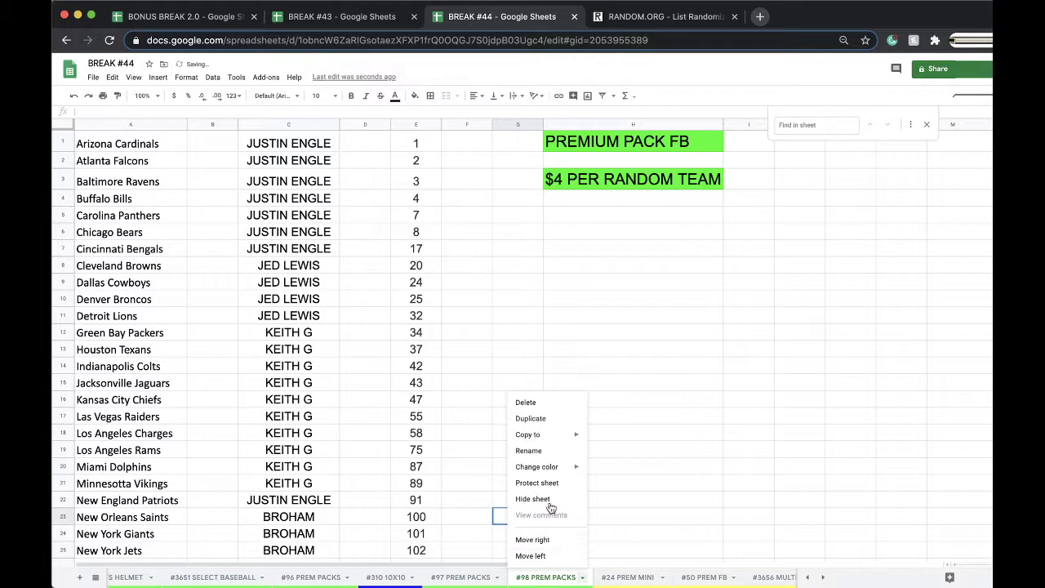
mouse_move(563, 467)
click(638, 377)
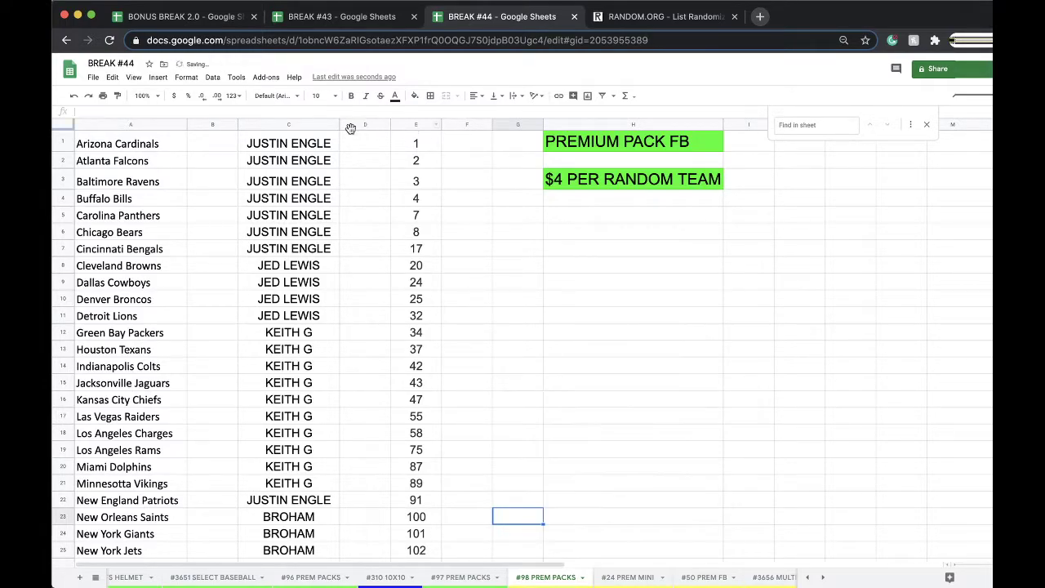
On #98, clear the buyer names in column C and move numbers 117–126 up over 116
click(314, 124)
key(Delete)
scroll(415, 287, down, 5)
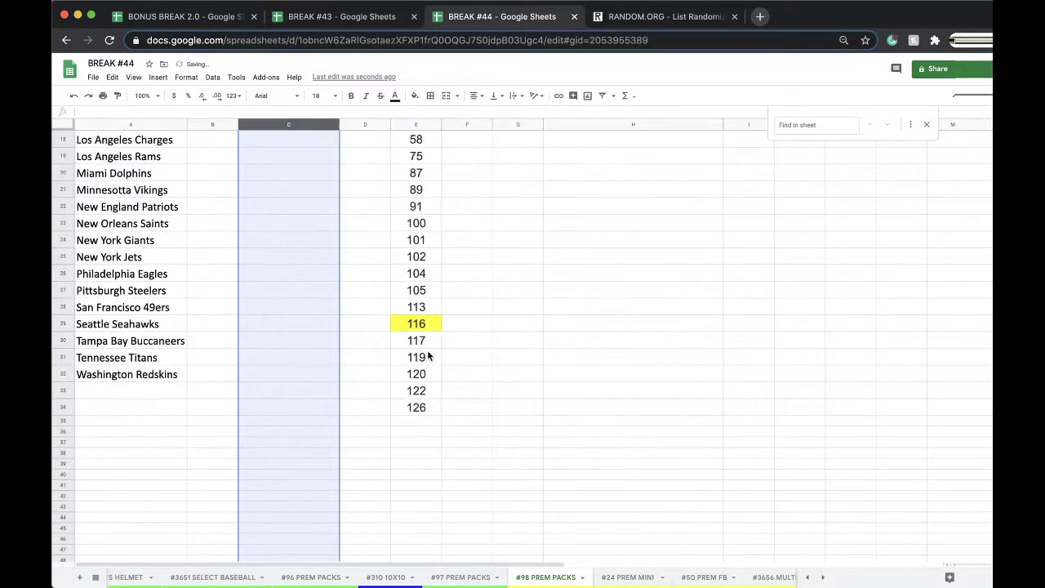
drag(416, 343, 418, 408)
mouse_move(441, 333)
mouse_down()
mouse_move(439, 315)
mouse_move(424, 325)
mouse_up()
click(467, 577)
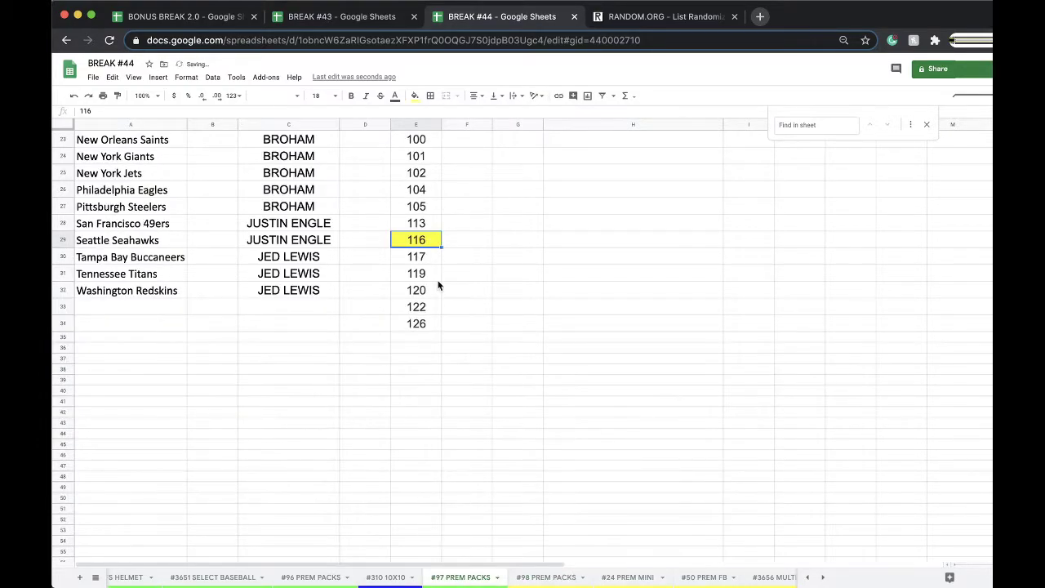
scroll(438, 285, up, 7)
scroll(438, 285, down, 5)
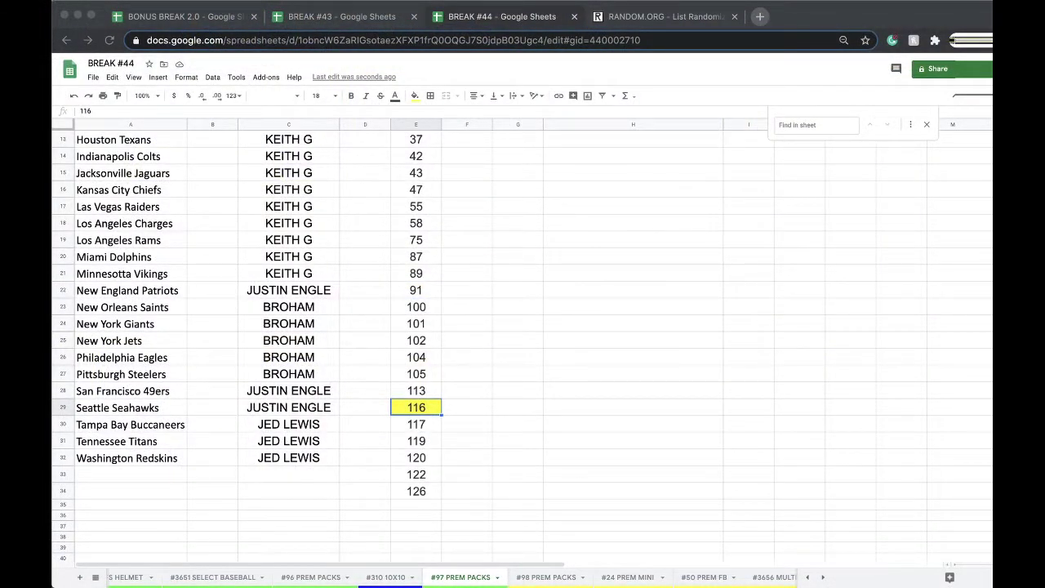
scroll(293, 299, up, 5)
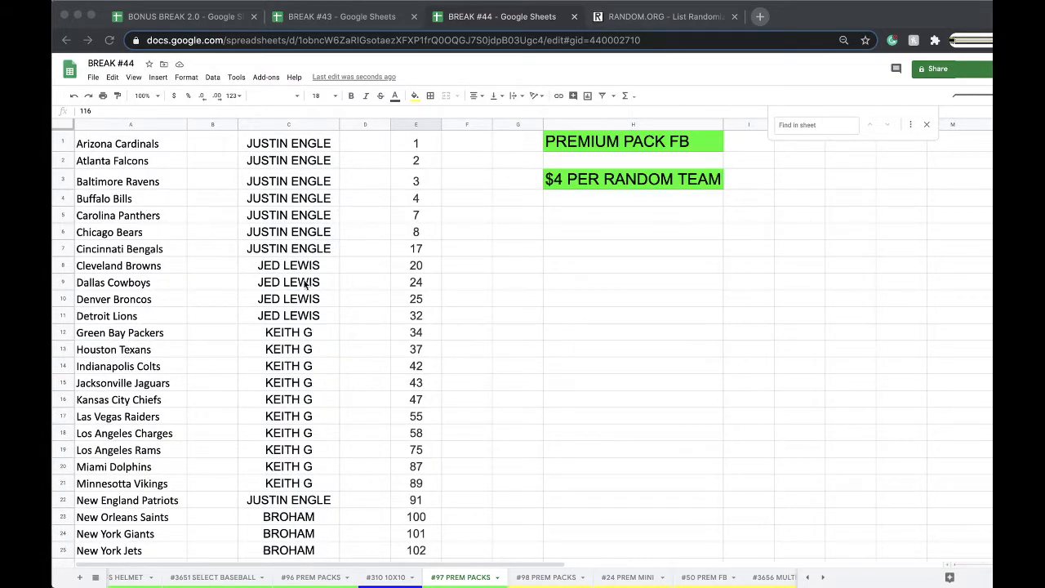
scroll(300, 244, down, 1)
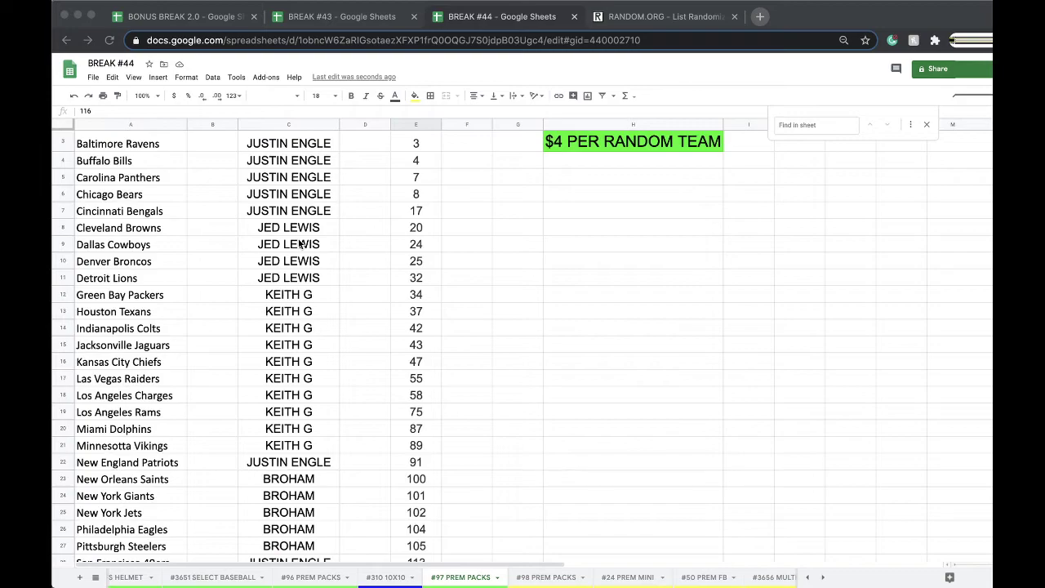
scroll(300, 244, down, 2)
scroll(301, 244, down, 1)
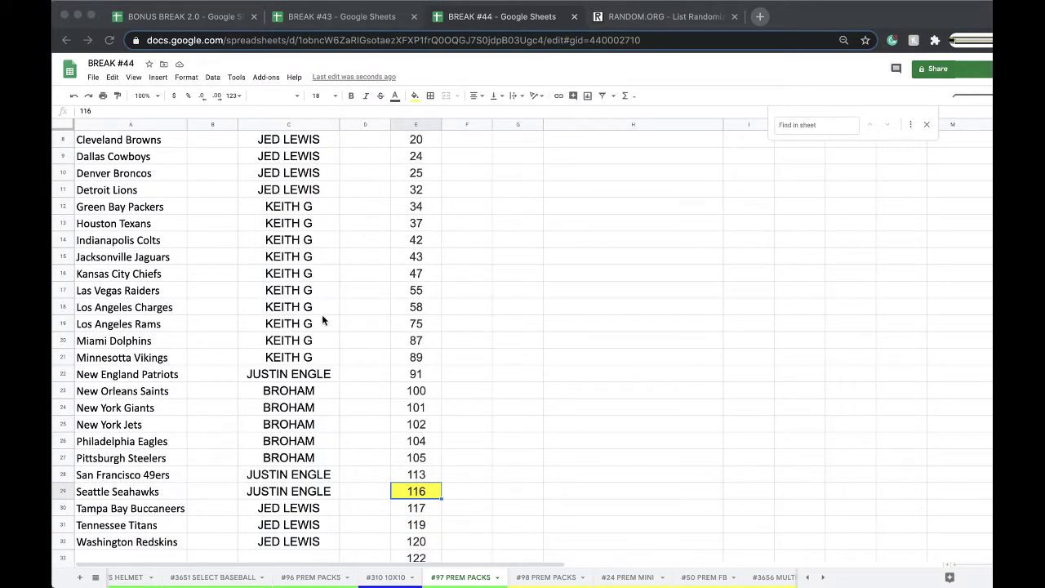
scroll(322, 314, up, 3)
Copy the buyer names from column C into RANDOM.ORG's empty list randomizer
click(288, 124)
key(ctrl+c)
click(612, 18)
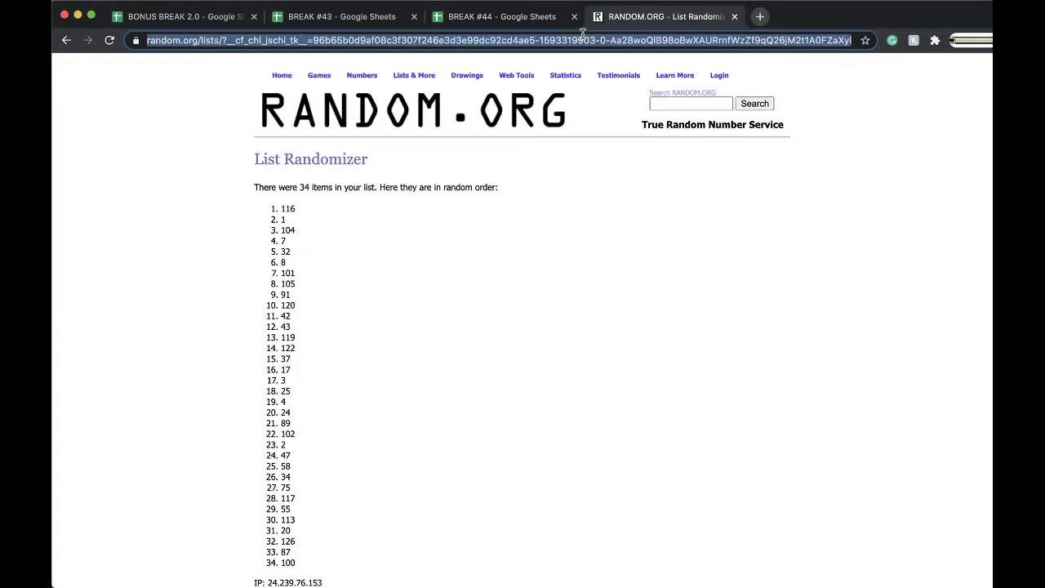
key(Return)
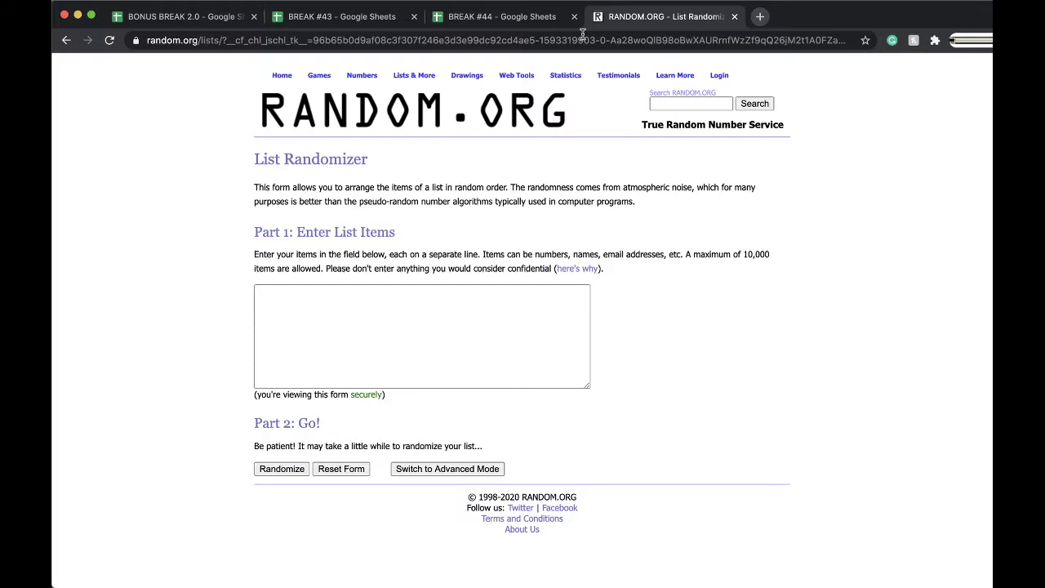
click(352, 331)
key(cmd+v)
Randomize the 32 buyer names, reshuffle them five times, and select the final order
click(285, 472)
scroll(279, 481, down, 3)
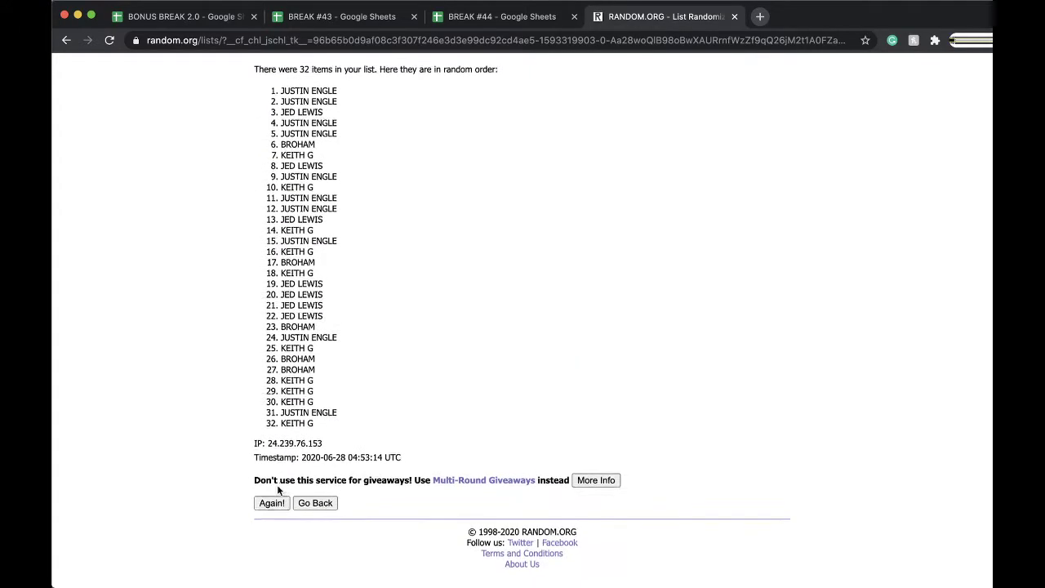
click(269, 505)
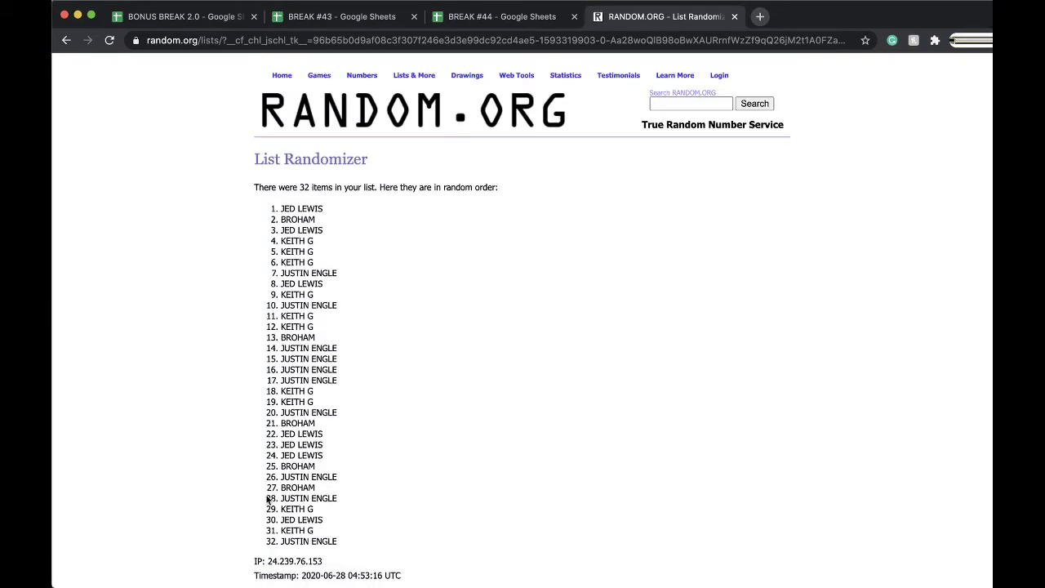
scroll(268, 499, down, 3)
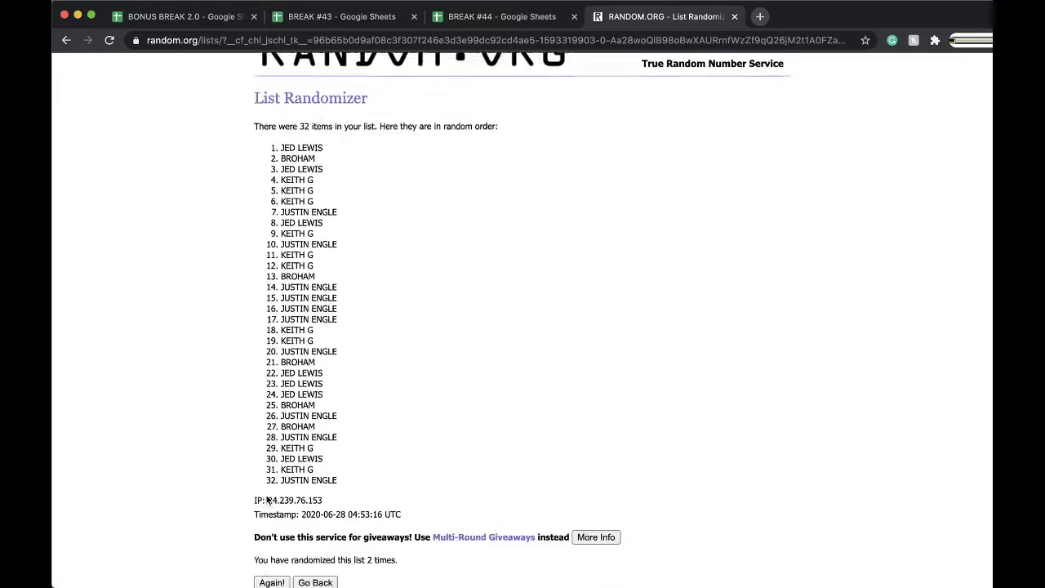
click(271, 502)
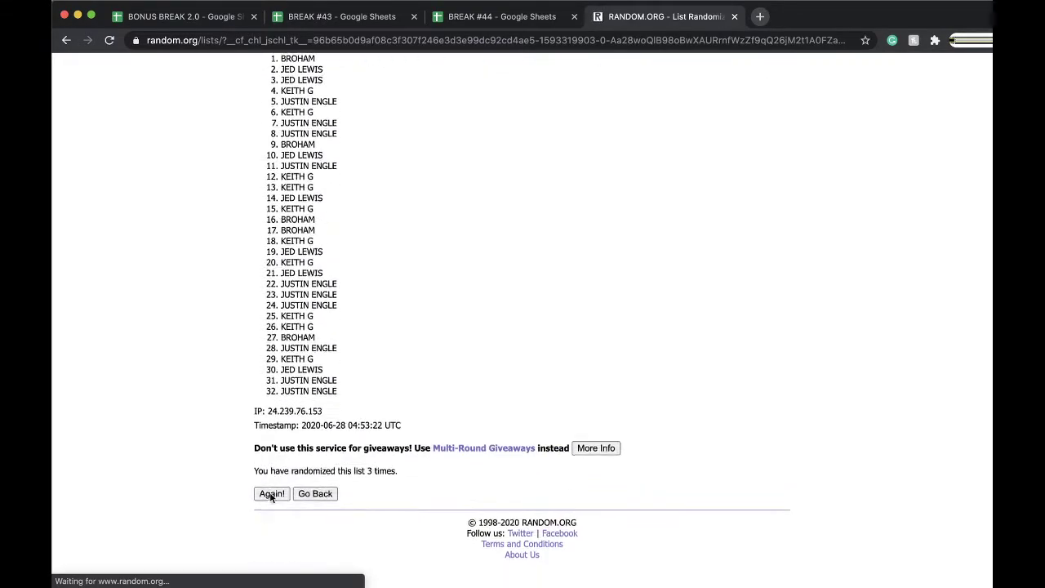
click(270, 504)
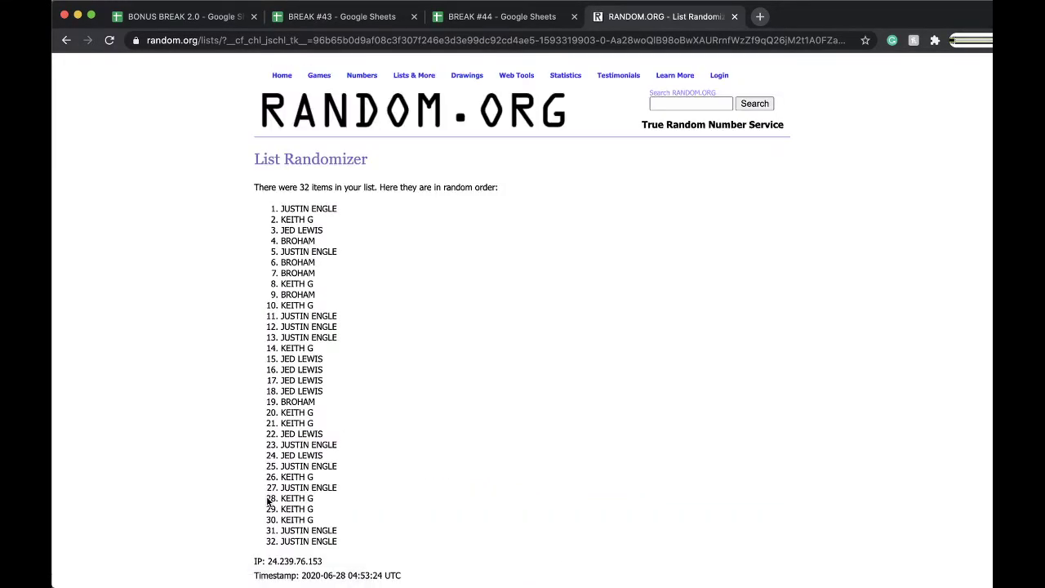
scroll(268, 501, down, 3)
click(271, 499)
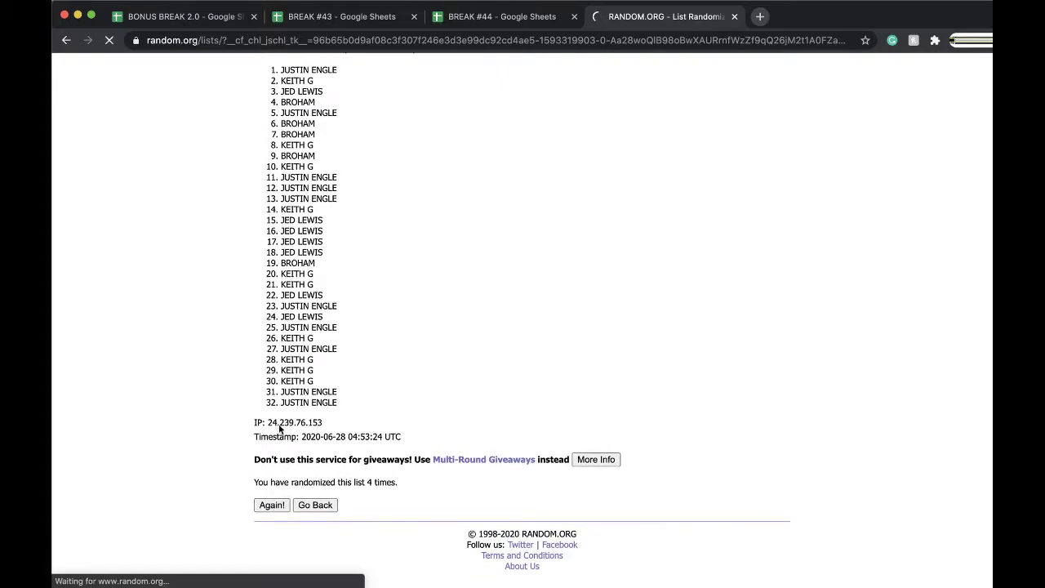
drag(278, 206, 376, 401)
Paste the shuffled buyer names into column B at font size 18 and autofit the column
key(ctrl+c)
click(498, 16)
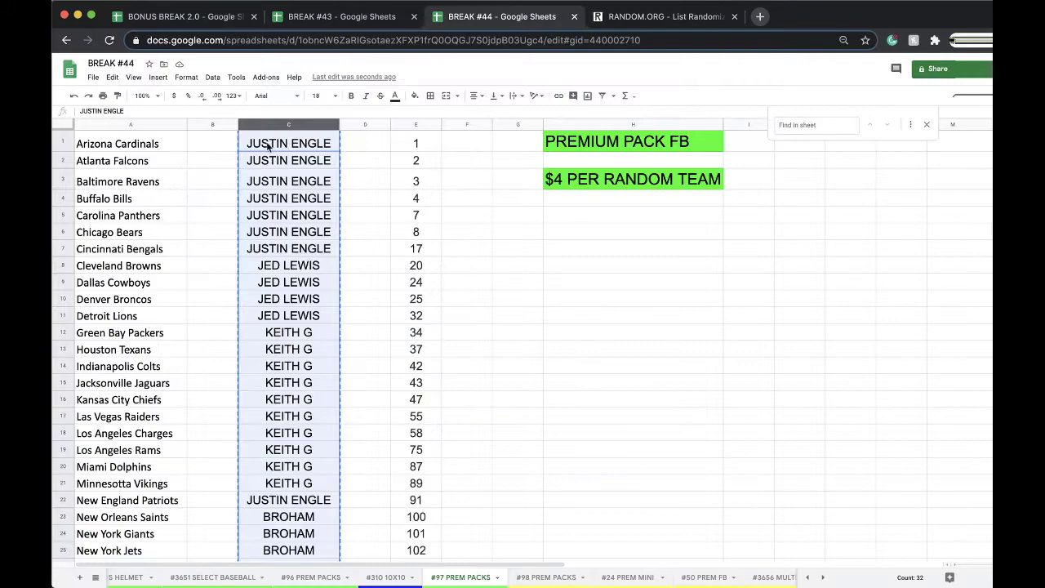
key(ctrl+v)
click(318, 97)
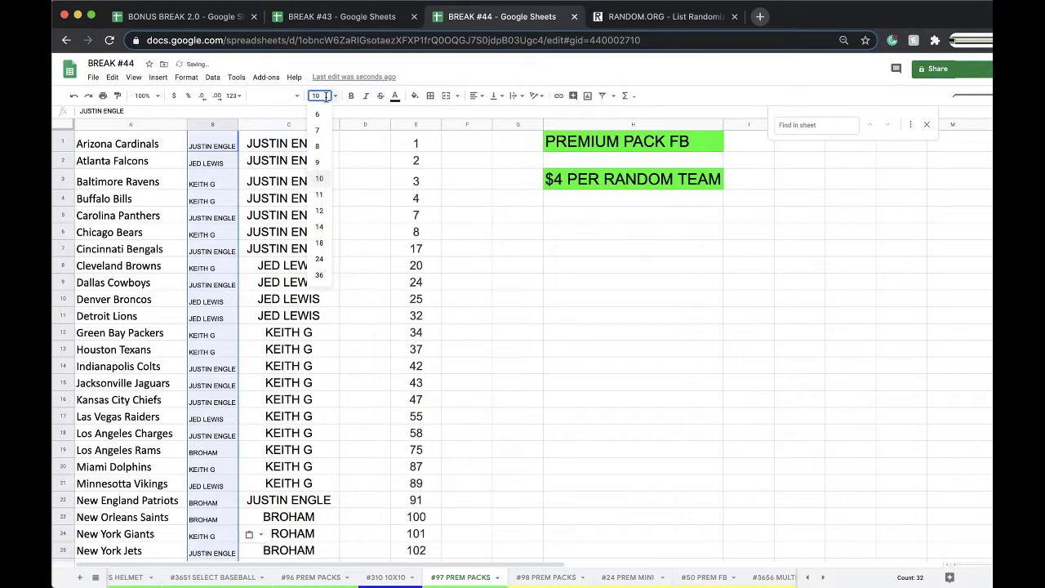
click(323, 244)
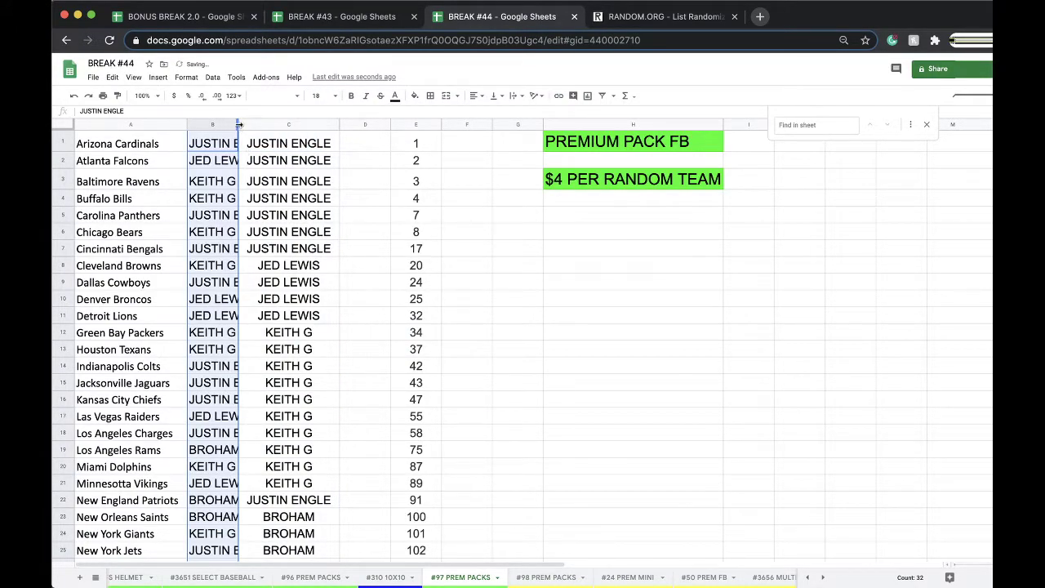
double_click(238, 124)
Sort the whole sheet by column B, A→Z
click(210, 84)
click(269, 95)
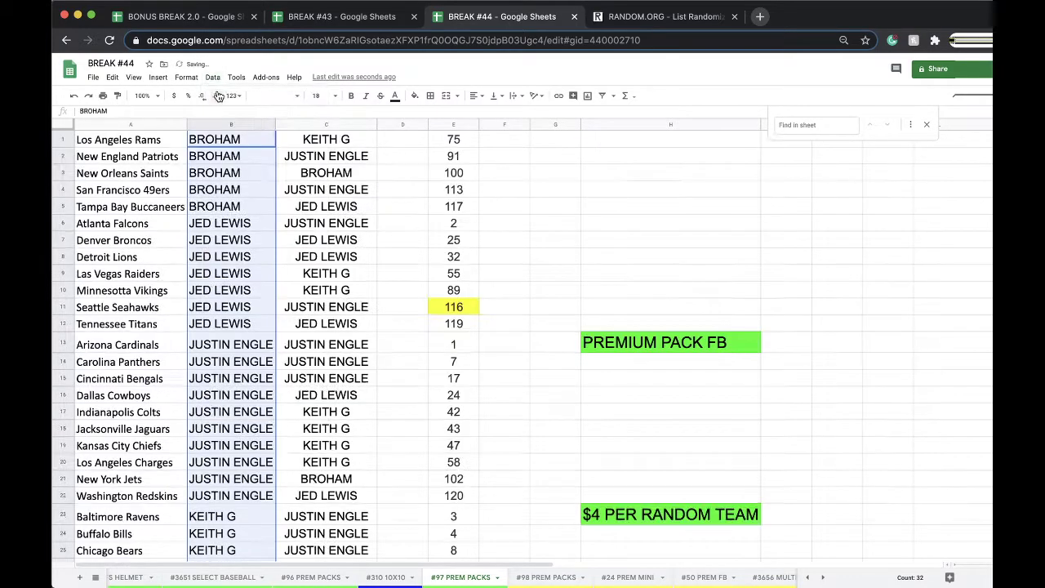
click(246, 154)
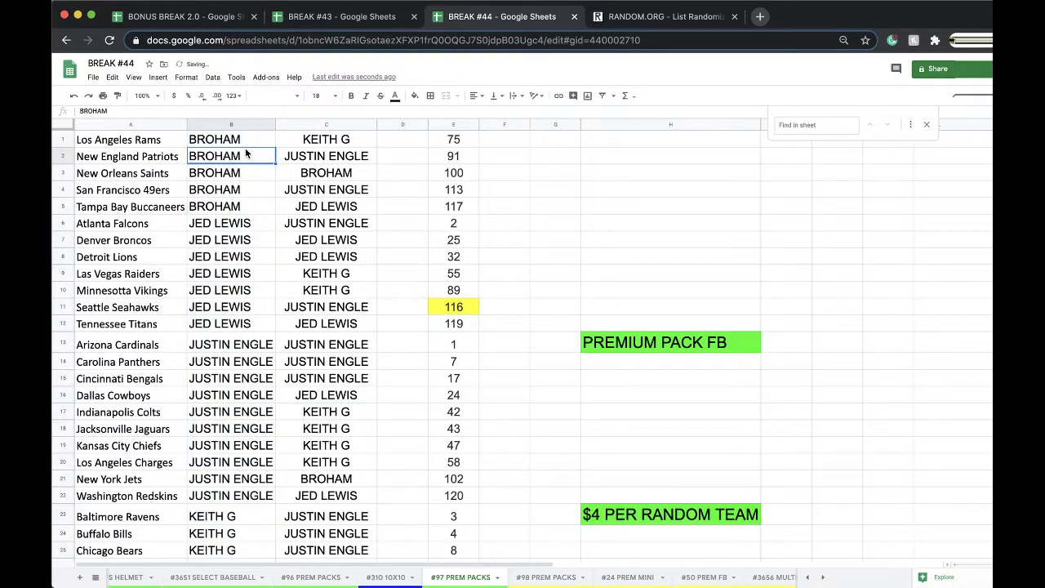
click(236, 219)
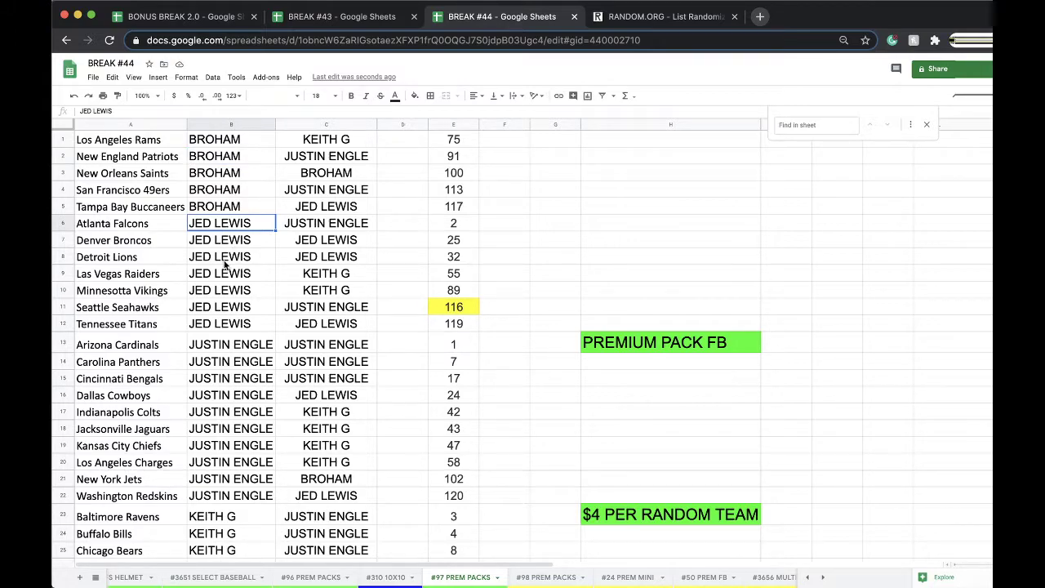
scroll(225, 265, down, 1)
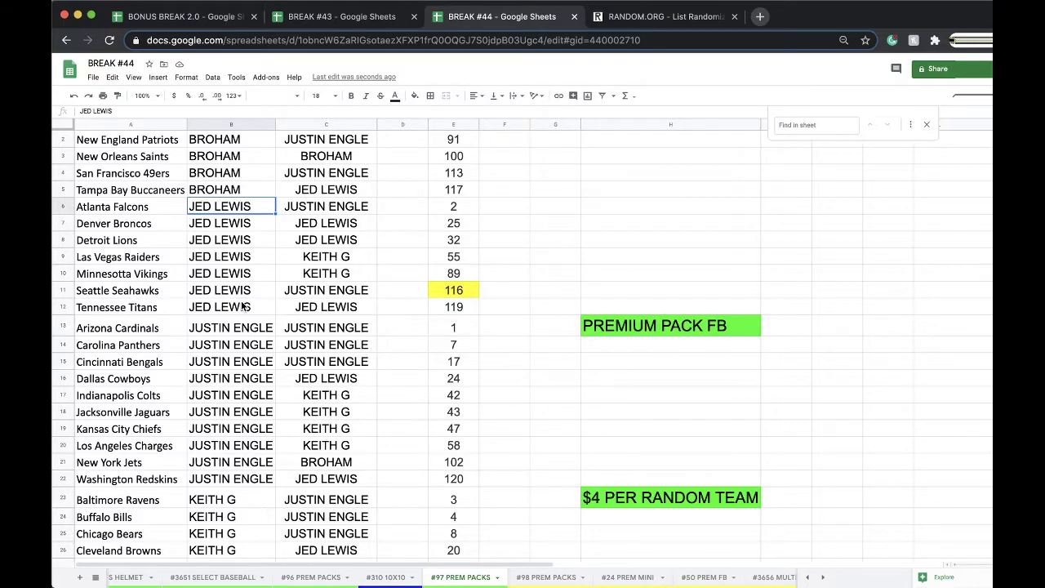
scroll(243, 306, down, 9)
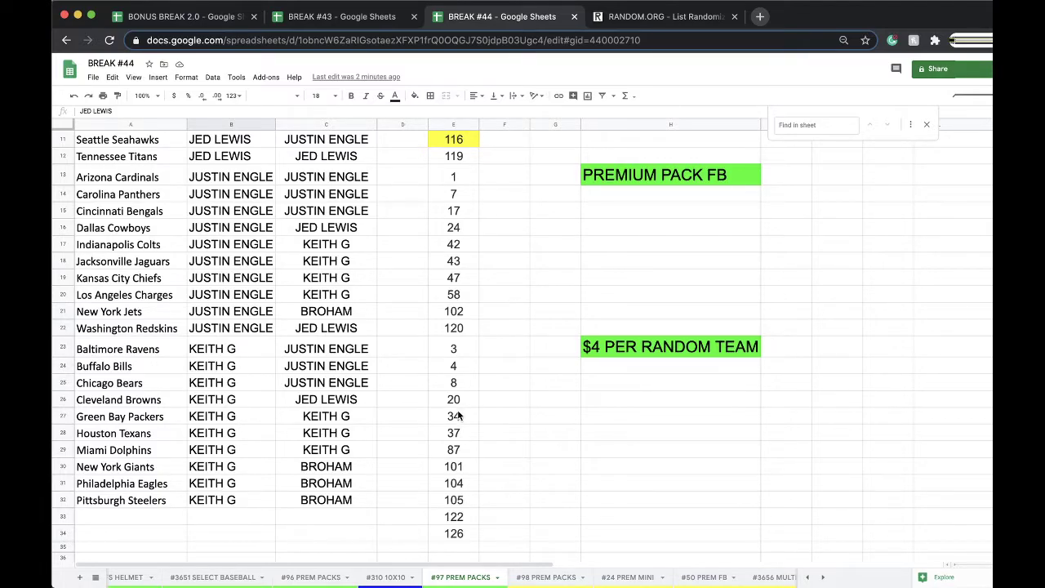
scroll(300, 384, up, 5)
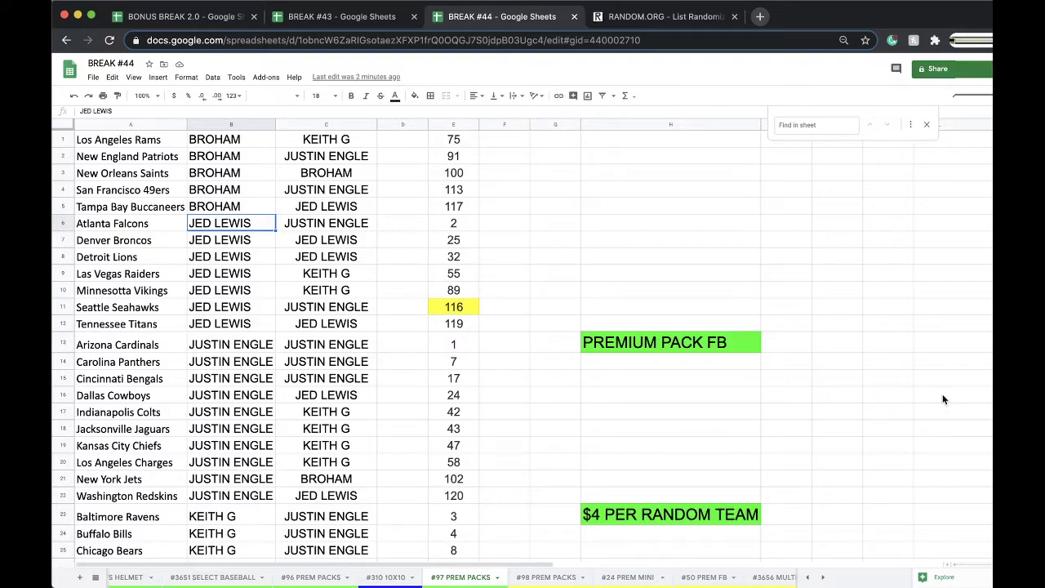
On #98 PREM PACKS, enter a buyer's name in C1, copy it into C2, then return to #97
click(547, 580)
scroll(350, 294, up, 6)
click(272, 144)
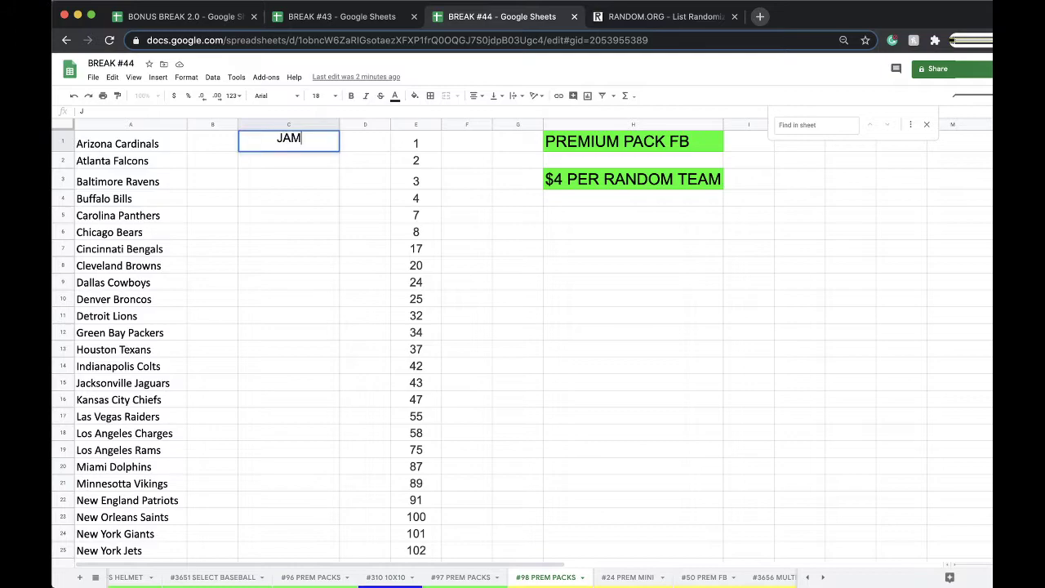
click(273, 215)
click(269, 149)
key(ctrl+c)
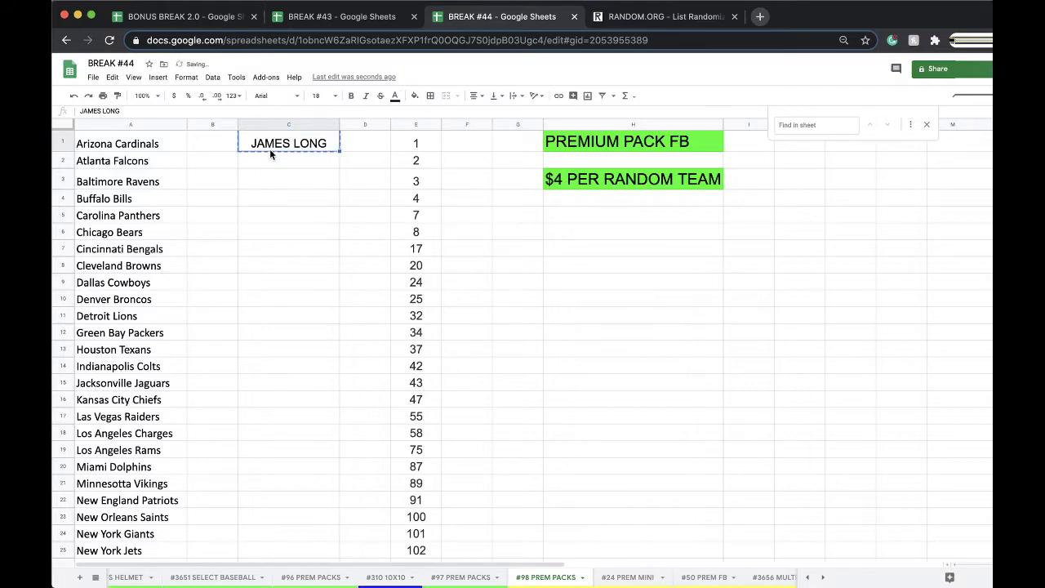
key(Down)
key(ctrl+v)
click(459, 580)
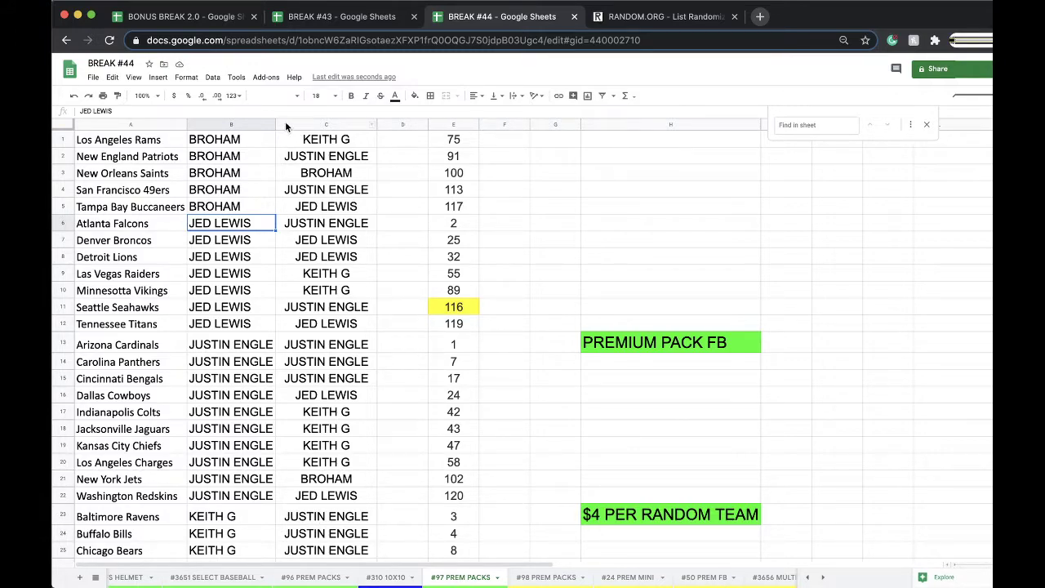
Drag column B's right border on #97 PREM PACKS so the buyer names have more room
drag(276, 124, 307, 124)
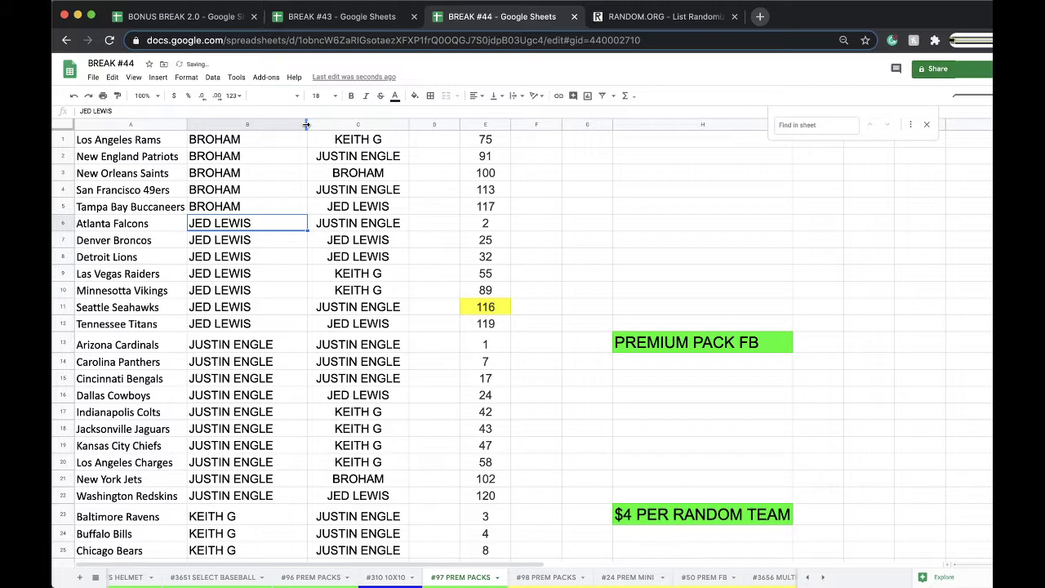